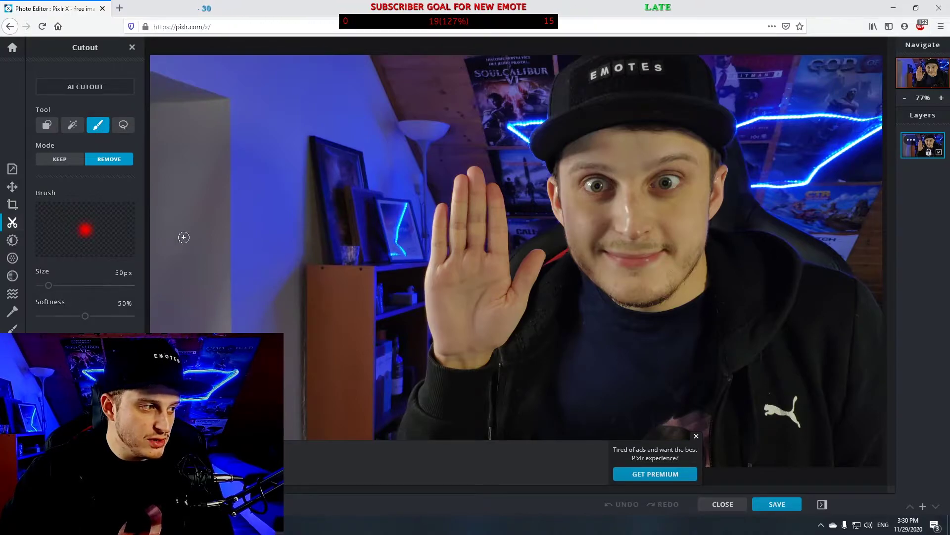
{"action": "left_click_drag", "start_coordinate": [48, 286], "coordinate": [93, 285]}
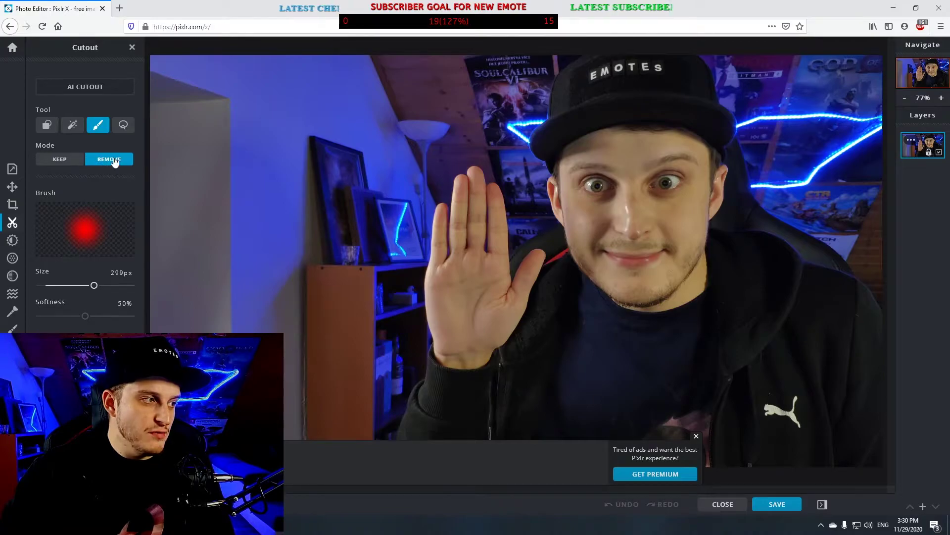
{"action": "left_click", "coordinate": [72, 162]}
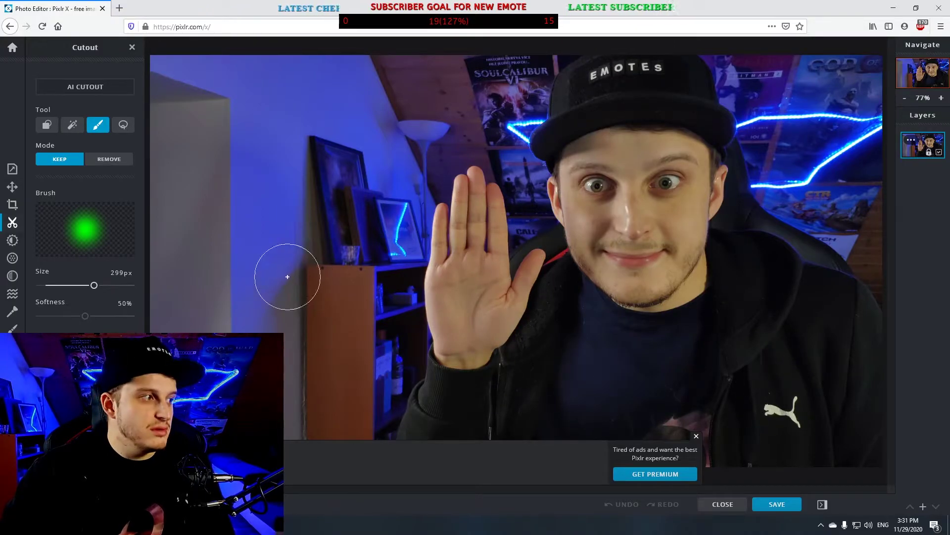
{"action": "left_click", "coordinate": [109, 163]}
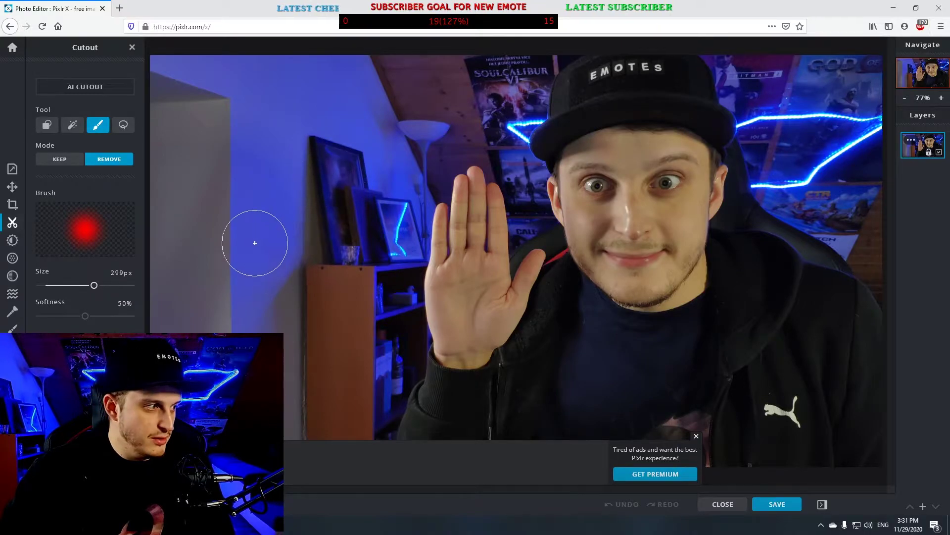
Set the cutout Remove brush size to 62 px and dismiss the premium advert.
{"action": "left_click", "coordinate": [71, 285]}
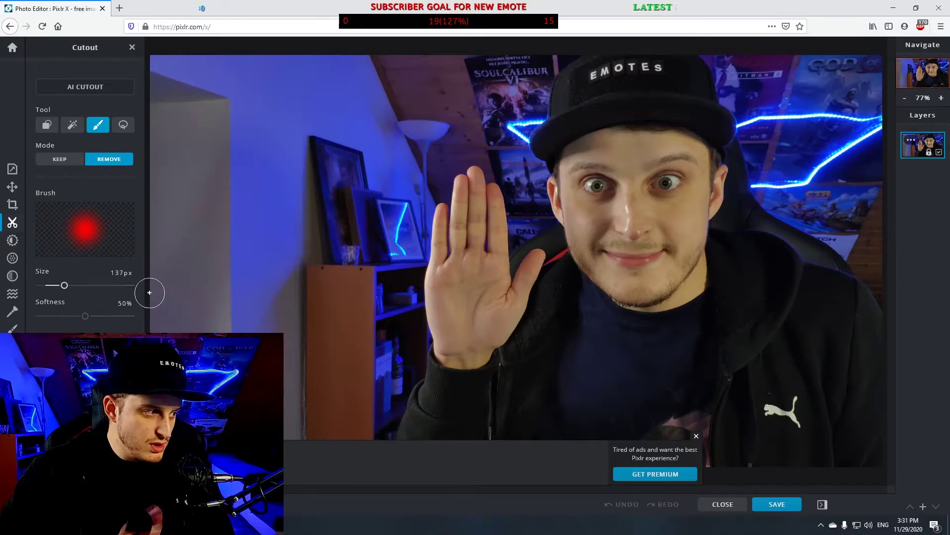
{"action": "left_click", "coordinate": [51, 286]}
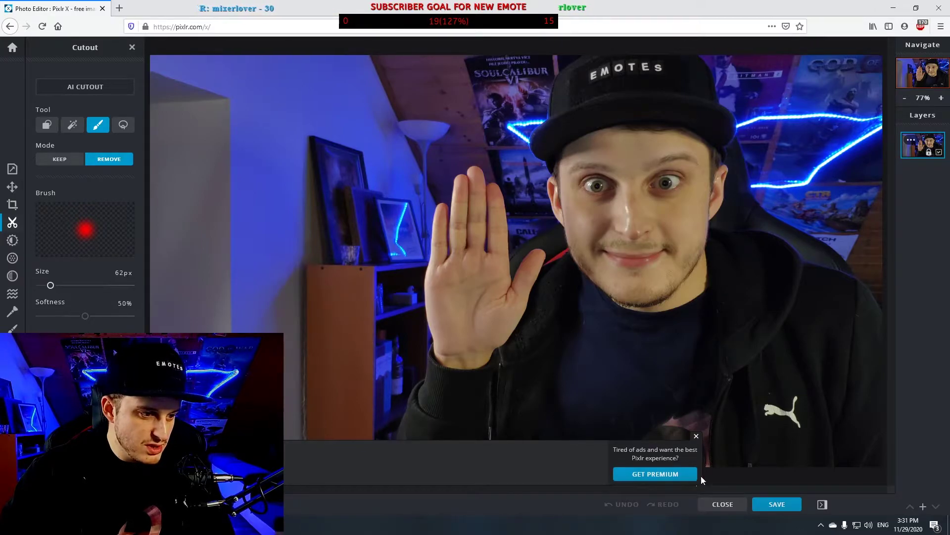
{"action": "left_click", "coordinate": [696, 437]}
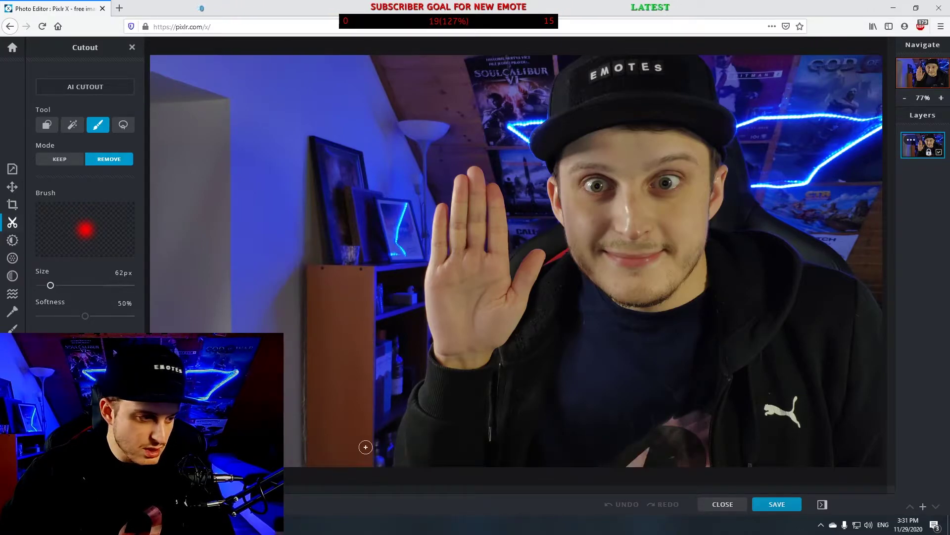
Erase the background along the outline of the man's arm, raised hand, cap, head and shoulders with the Remove brush.
{"action": "mouse_move", "coordinate": [393, 466]}
{"action": "left_mouse_down"}
{"action": "mouse_move", "coordinate": [390, 448]}
{"action": "mouse_move", "coordinate": [426, 363]}
{"action": "mouse_move", "coordinate": [422, 277]}
{"action": "mouse_move", "coordinate": [438, 193]}
{"action": "left_mouse_up"}
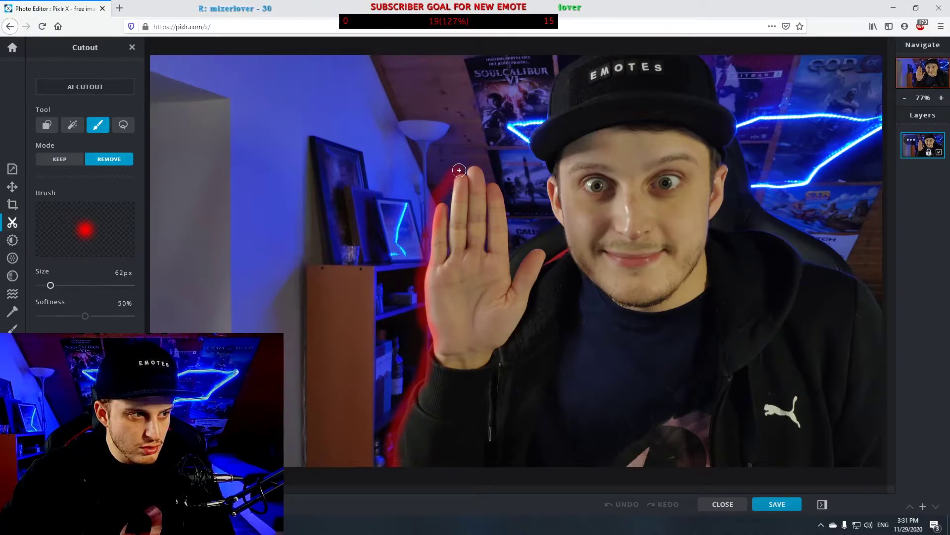
{"action": "mouse_move", "coordinate": [477, 163]}
{"action": "left_mouse_down"}
{"action": "mouse_move", "coordinate": [505, 189]}
{"action": "mouse_move", "coordinate": [520, 244]}
{"action": "mouse_move", "coordinate": [552, 224]}
{"action": "mouse_move", "coordinate": [537, 193]}
{"action": "left_mouse_up"}
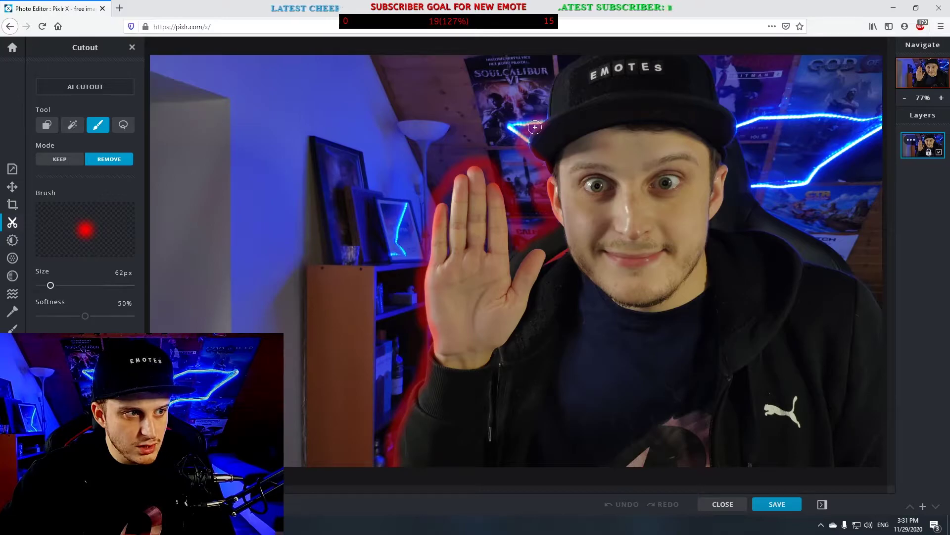
{"action": "mouse_move", "coordinate": [539, 110]}
{"action": "left_mouse_down"}
{"action": "mouse_move", "coordinate": [550, 75]}
{"action": "mouse_move", "coordinate": [576, 56]}
{"action": "left_mouse_up"}
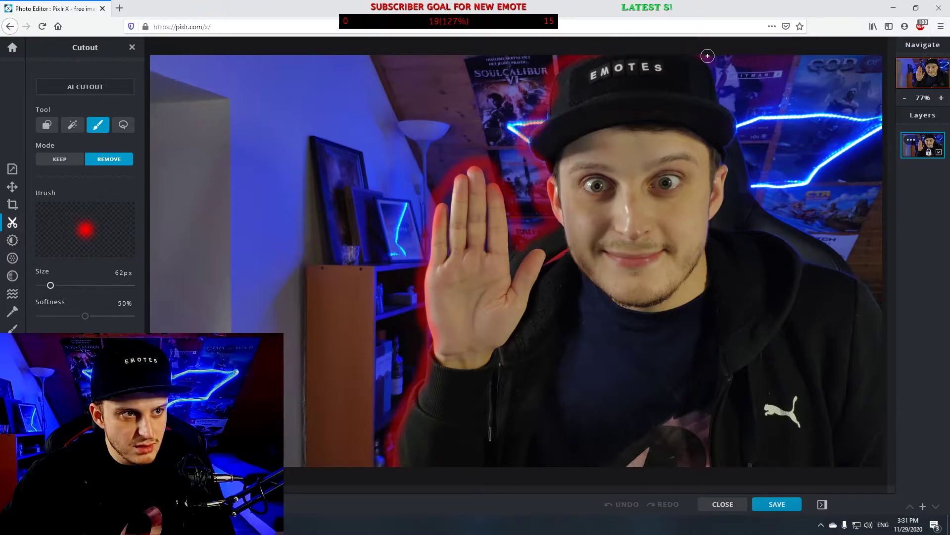
{"action": "mouse_move", "coordinate": [715, 66]}
{"action": "left_mouse_down"}
{"action": "mouse_move", "coordinate": [723, 103]}
{"action": "mouse_move", "coordinate": [745, 122]}
{"action": "mouse_move", "coordinate": [734, 143]}
{"action": "left_mouse_up"}
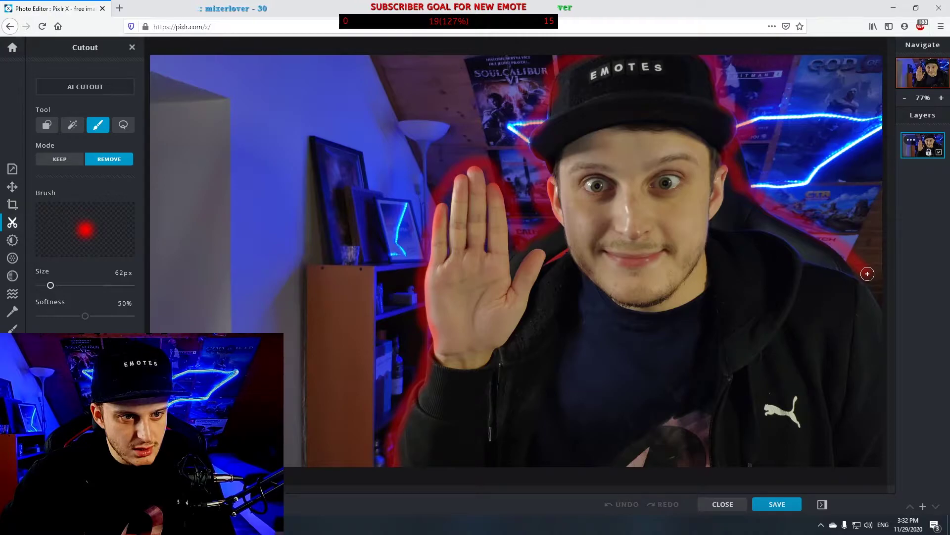
{"action": "left_click_drag", "start_coordinate": [885, 310], "coordinate": [885, 310]}
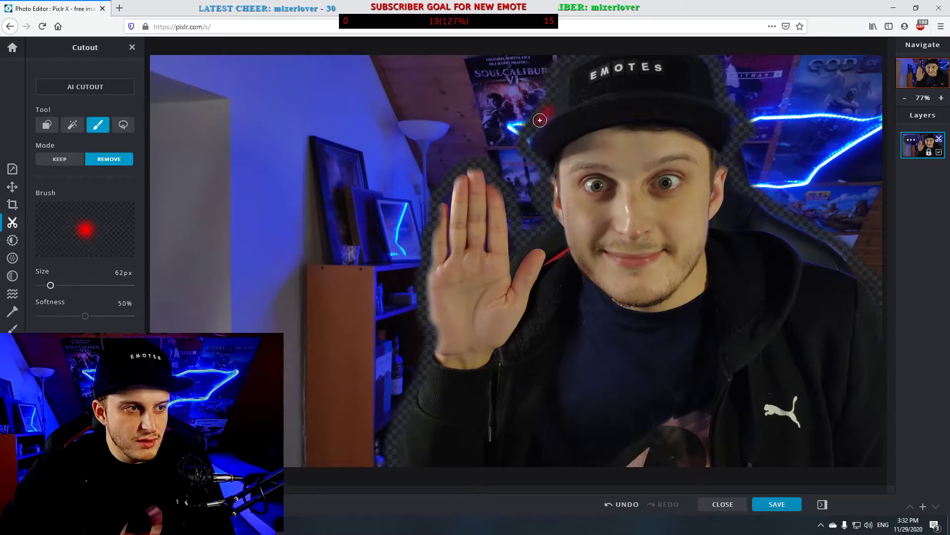
{"action": "left_click_drag", "start_coordinate": [528, 144], "coordinate": [527, 147]}
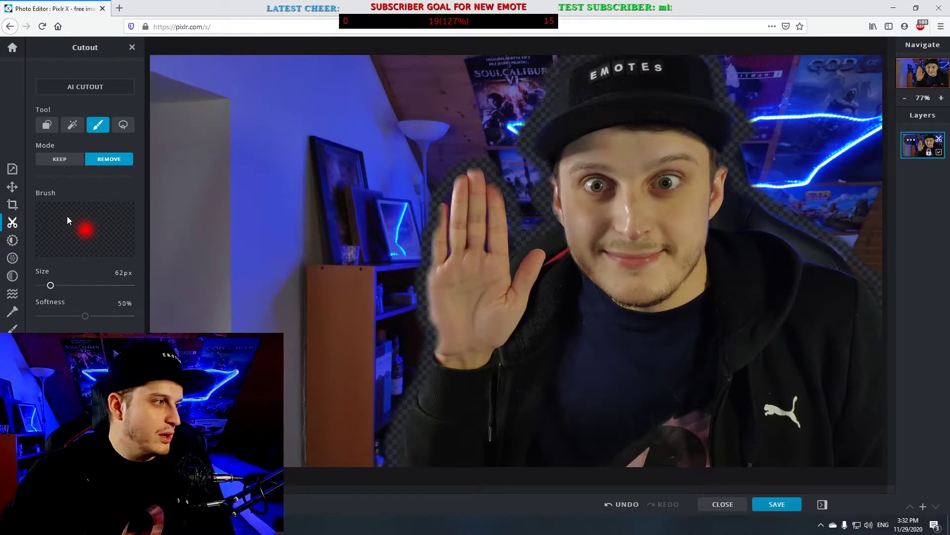
Enlarge the Remove brush to 164 px and erase the remaining background on both sides of the man.
{"action": "left_click", "coordinate": [69, 285]}
{"action": "mouse_move", "coordinate": [243, 270]}
{"action": "left_mouse_down"}
{"action": "mouse_move", "coordinate": [272, 169]}
{"action": "mouse_move", "coordinate": [432, 79]}
{"action": "mouse_move", "coordinate": [550, 49]}
{"action": "mouse_move", "coordinate": [193, 56]}
{"action": "mouse_move", "coordinate": [474, 54]}
{"action": "mouse_move", "coordinate": [519, 69]}
{"action": "mouse_move", "coordinate": [527, 97]}
{"action": "mouse_move", "coordinate": [256, 83]}
{"action": "mouse_move", "coordinate": [147, 65]}
{"action": "mouse_move", "coordinate": [233, 91]}
{"action": "mouse_move", "coordinate": [462, 90]}
{"action": "mouse_move", "coordinate": [325, 115]}
{"action": "mouse_move", "coordinate": [381, 137]}
{"action": "mouse_move", "coordinate": [371, 159]}
{"action": "mouse_move", "coordinate": [528, 212]}
{"action": "mouse_move", "coordinate": [523, 154]}
{"action": "left_mouse_up"}
{"action": "mouse_move", "coordinate": [404, 162]}
{"action": "left_mouse_down"}
{"action": "mouse_move", "coordinate": [273, 180]}
{"action": "mouse_move", "coordinate": [403, 276]}
{"action": "mouse_move", "coordinate": [385, 416]}
{"action": "mouse_move", "coordinate": [302, 460]}
{"action": "mouse_move", "coordinate": [393, 238]}
{"action": "mouse_move", "coordinate": [361, 223]}
{"action": "mouse_move", "coordinate": [385, 299]}
{"action": "mouse_move", "coordinate": [357, 339]}
{"action": "mouse_move", "coordinate": [350, 410]}
{"action": "mouse_move", "coordinate": [339, 382]}
{"action": "mouse_move", "coordinate": [366, 312]}
{"action": "left_mouse_up"}
{"action": "mouse_move", "coordinate": [369, 309]}
{"action": "left_mouse_down"}
{"action": "mouse_move", "coordinate": [356, 429]}
{"action": "mouse_move", "coordinate": [288, 99]}
{"action": "mouse_move", "coordinate": [166, 139]}
{"action": "left_mouse_up"}
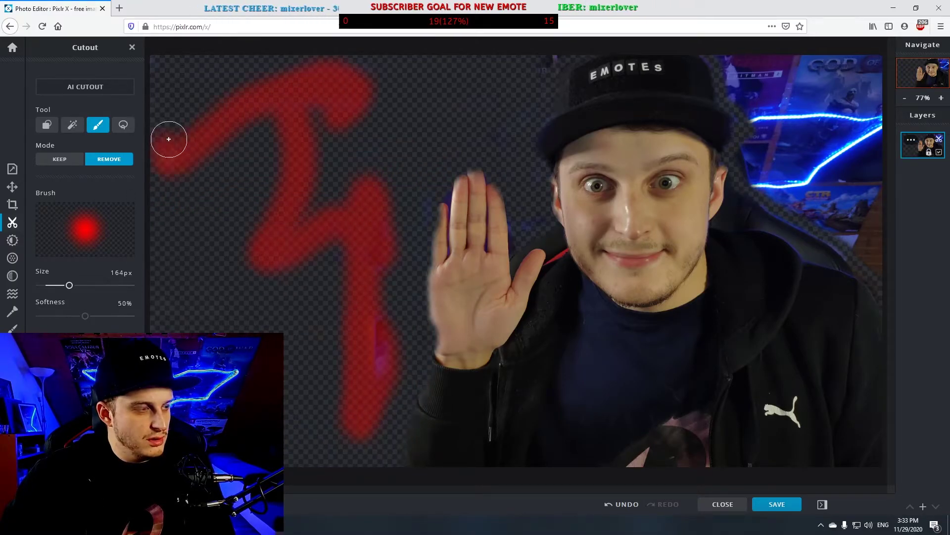
{"action": "mouse_move", "coordinate": [847, 214]}
{"action": "left_mouse_down"}
{"action": "mouse_move", "coordinate": [882, 268]}
{"action": "mouse_move", "coordinate": [858, 115]}
{"action": "mouse_move", "coordinate": [875, 101]}
{"action": "mouse_move", "coordinate": [765, 57]}
{"action": "mouse_move", "coordinate": [750, 93]}
{"action": "mouse_move", "coordinate": [830, 112]}
{"action": "mouse_move", "coordinate": [759, 138]}
{"action": "mouse_move", "coordinate": [835, 168]}
{"action": "mouse_move", "coordinate": [753, 149]}
{"action": "mouse_move", "coordinate": [795, 196]}
{"action": "mouse_move", "coordinate": [847, 225]}
{"action": "mouse_move", "coordinate": [847, 201]}
{"action": "mouse_move", "coordinate": [848, 221]}
{"action": "left_mouse_up"}
{"action": "mouse_move", "coordinate": [834, 182]}
{"action": "left_mouse_down"}
{"action": "mouse_move", "coordinate": [778, 182]}
{"action": "mouse_move", "coordinate": [856, 214]}
{"action": "mouse_move", "coordinate": [818, 79]}
{"action": "mouse_move", "coordinate": [736, 84]}
{"action": "mouse_move", "coordinate": [718, 65]}
{"action": "left_mouse_up"}
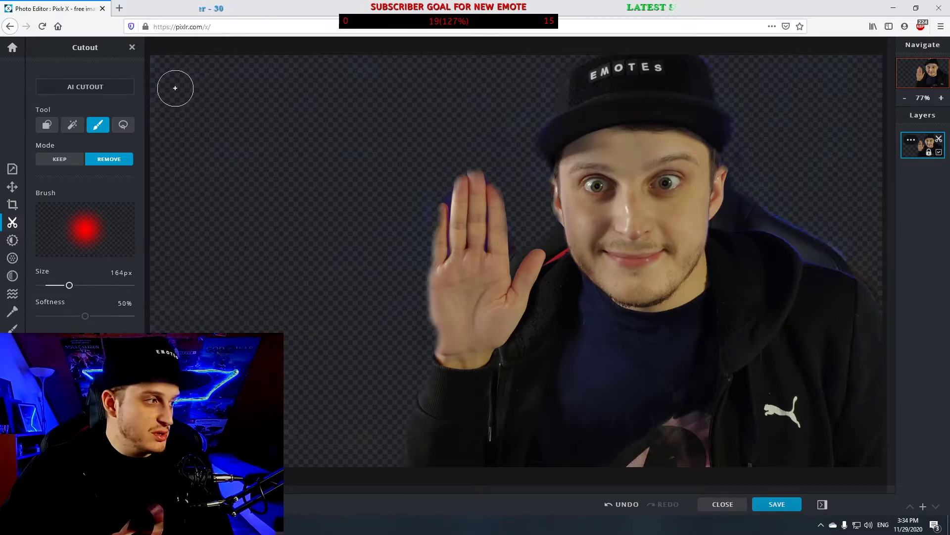
Frame a 1:1 square crop of 1080 × 1080 around the man's head, hand and chest, and dismiss the advert.
{"action": "left_click", "coordinate": [13, 204]}
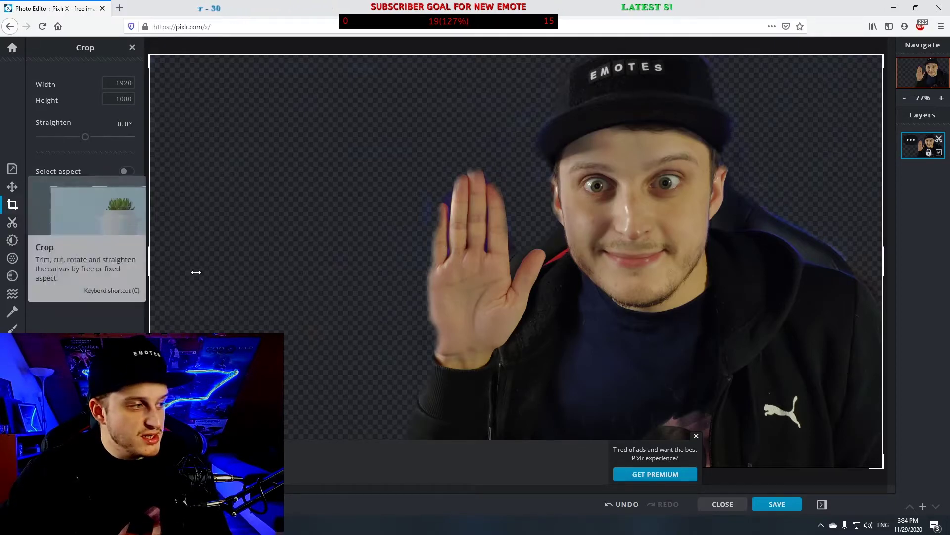
{"action": "left_click_drag", "start_coordinate": [149, 263], "coordinate": [391, 259]}
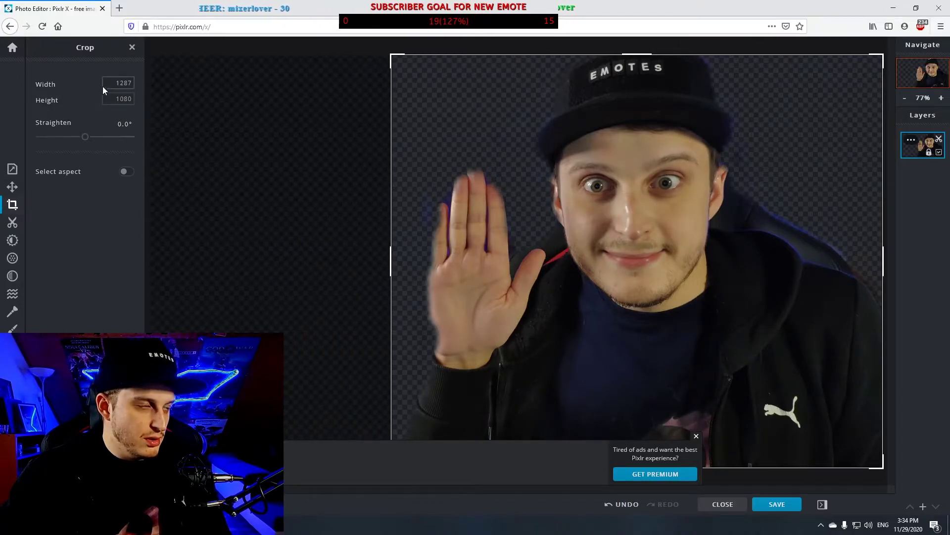
{"action": "left_click", "coordinate": [127, 173]}
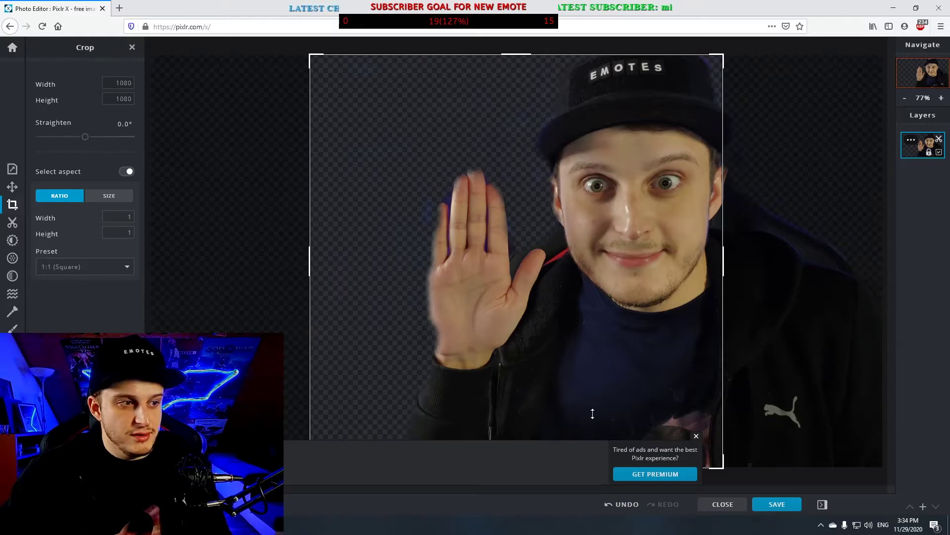
{"action": "left_click_drag", "start_coordinate": [471, 162], "coordinate": [579, 155]}
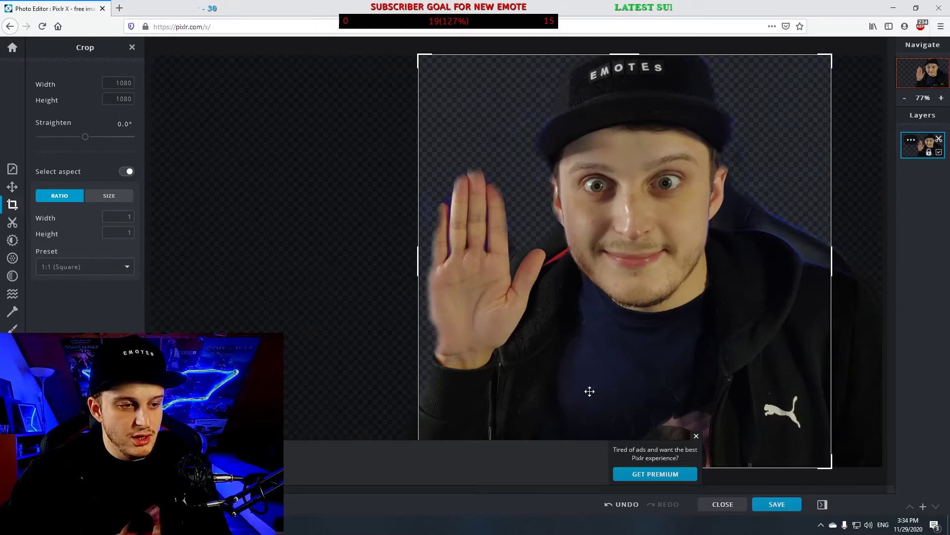
{"action": "left_click", "coordinate": [696, 437]}
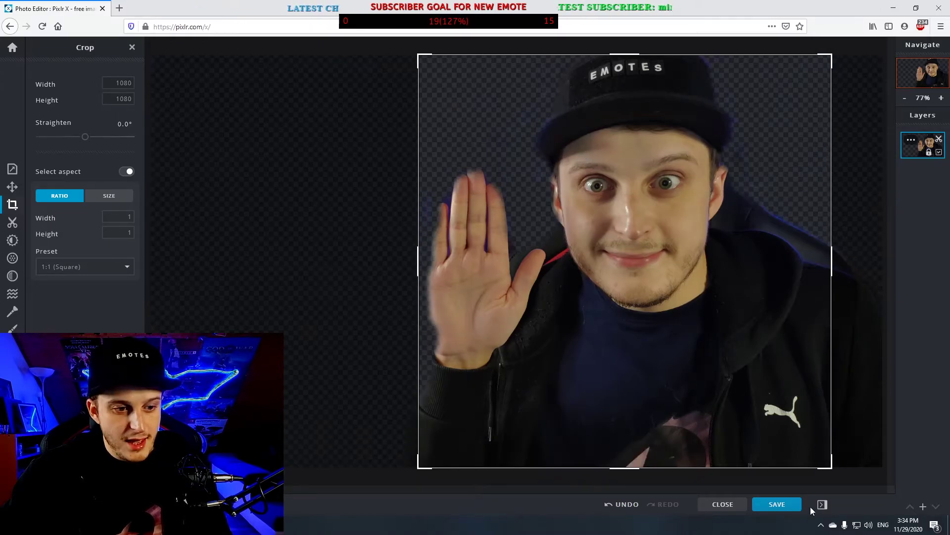
Apply the crop and download the image as a transparent PNG with its width and height set to 50 px.
{"action": "left_click", "coordinate": [779, 505]}
{"action": "left_click", "coordinate": [641, 291]}
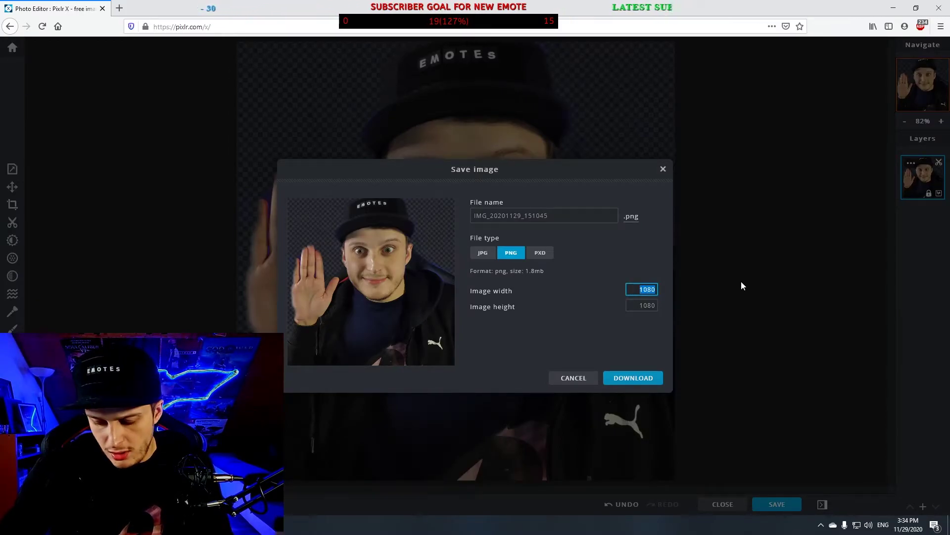
{"action": "type", "text": "50"}
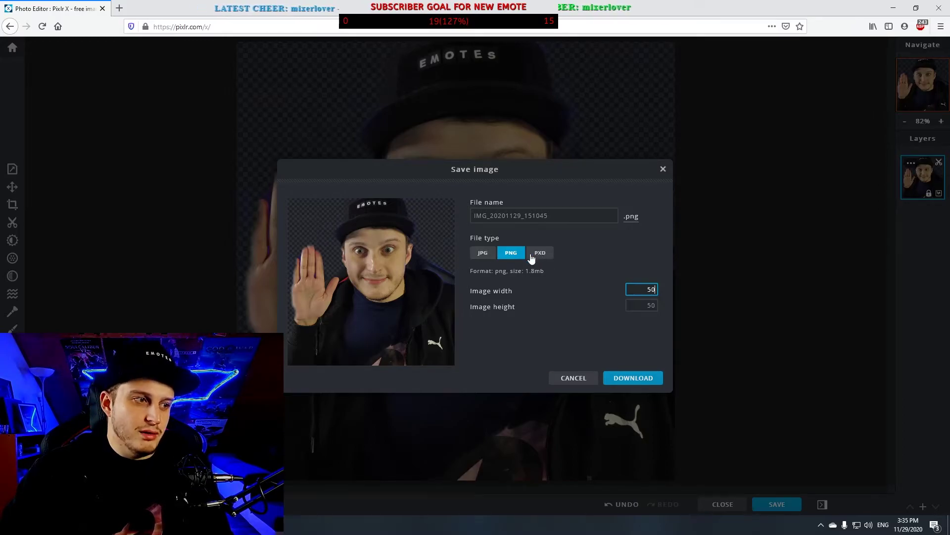
{"action": "left_click", "coordinate": [478, 253]}
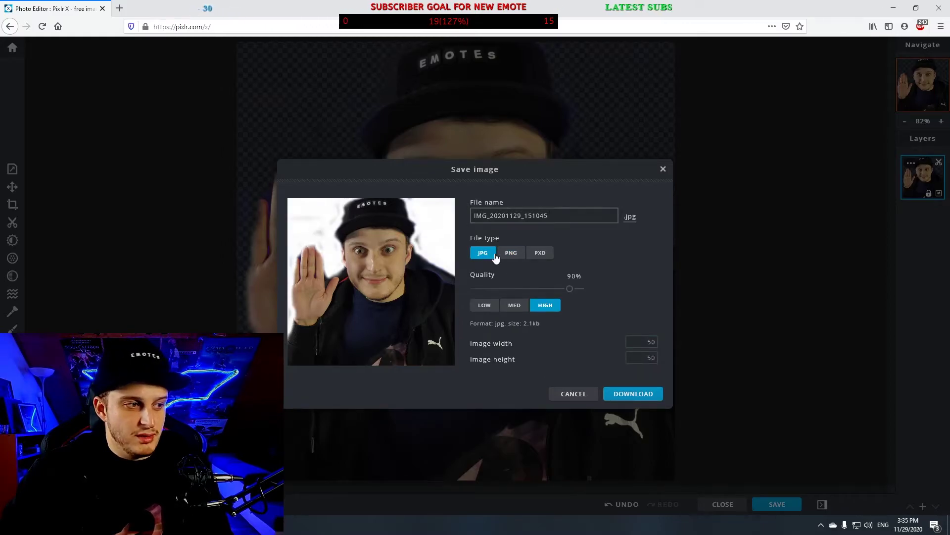
{"action": "left_click", "coordinate": [513, 257]}
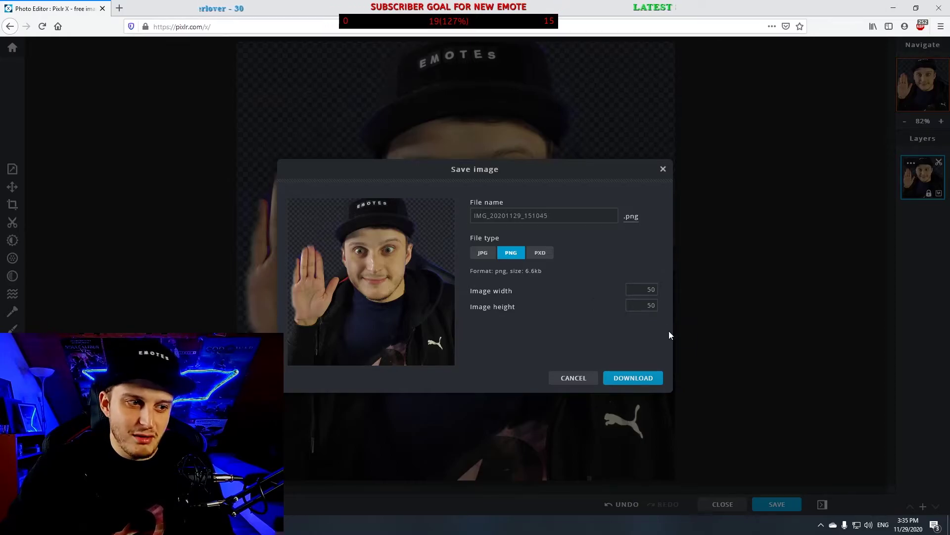
{"action": "left_click", "coordinate": [634, 379]}
{"action": "left_click", "coordinate": [510, 320]}
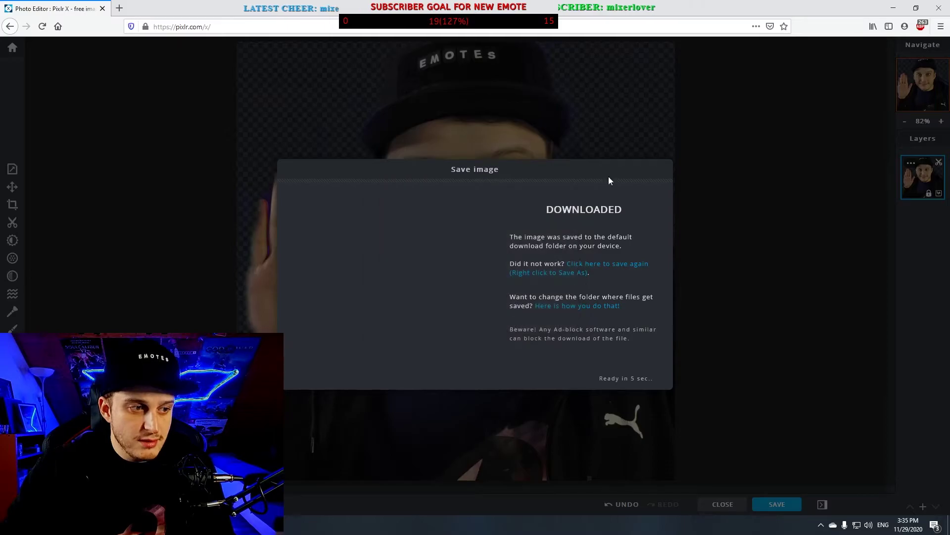